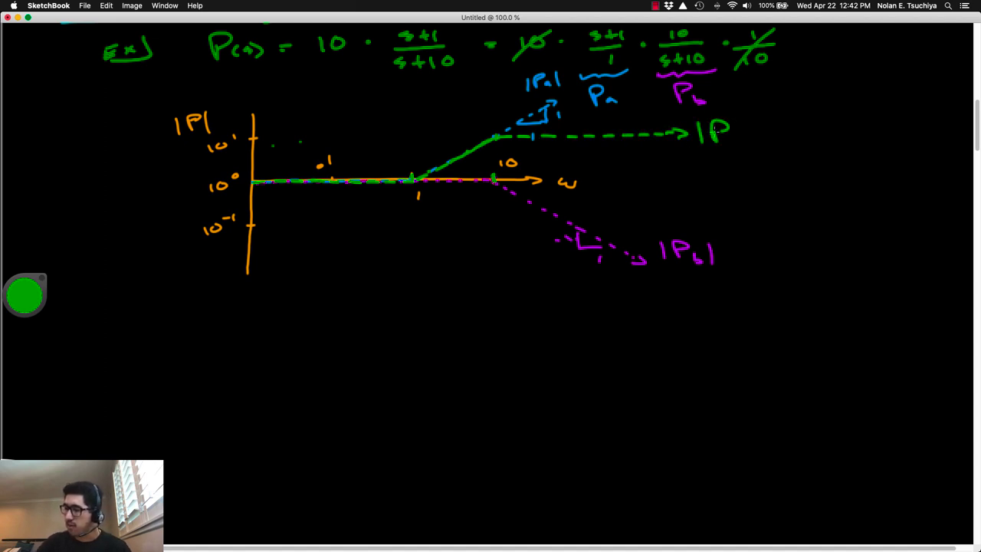
Step: Underline P(s) in the example equation and consult the fundamental transfer function plots in Bode Plot Review.pdf
drag(222, 66, 220, 69)
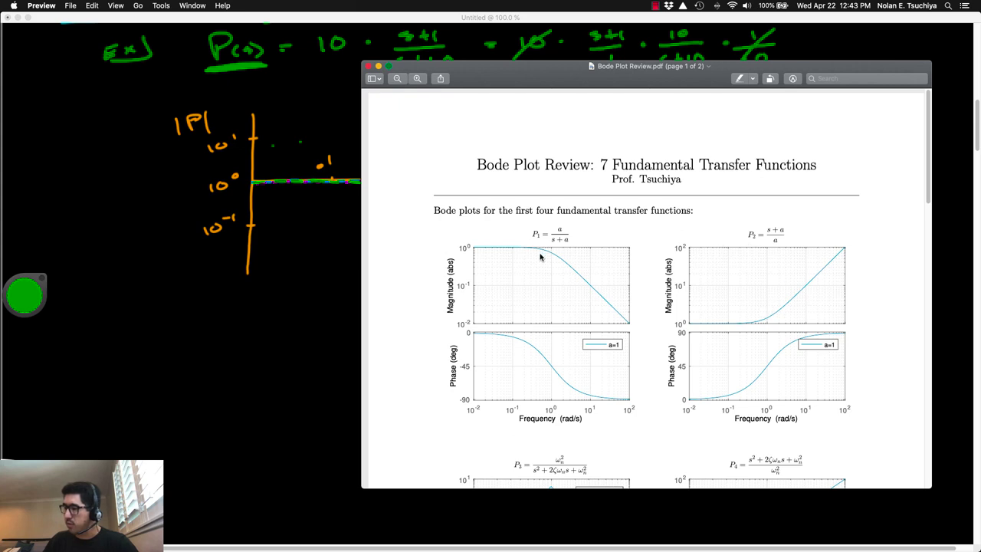
mouse_move(500, 76)
mouse_down()
mouse_move(551, 75)
mouse_move(547, 86)
mouse_up()
click(323, 267)
Step: Trace the smooth |P| magnitude curve in thick green over the straight-line approximation, rounding the corners at ω = 1 and ω = 10
drag(386, 175, 445, 159)
drag(379, 177, 450, 158)
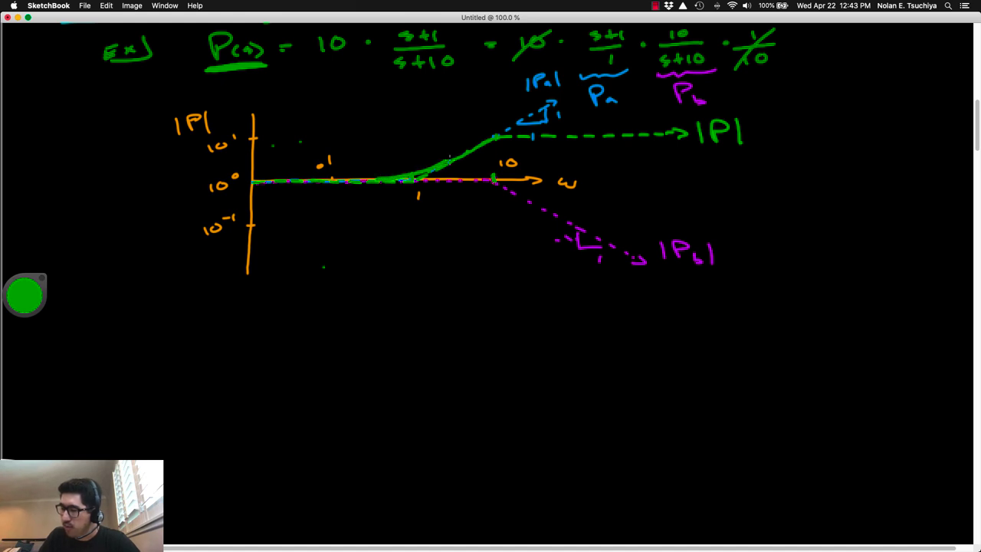
mouse_move(379, 177)
mouse_down()
mouse_move(546, 138)
mouse_move(673, 136)
mouse_move(601, 137)
mouse_up()
mouse_move(313, 181)
mouse_down()
mouse_move(273, 181)
mouse_move(381, 180)
mouse_up()
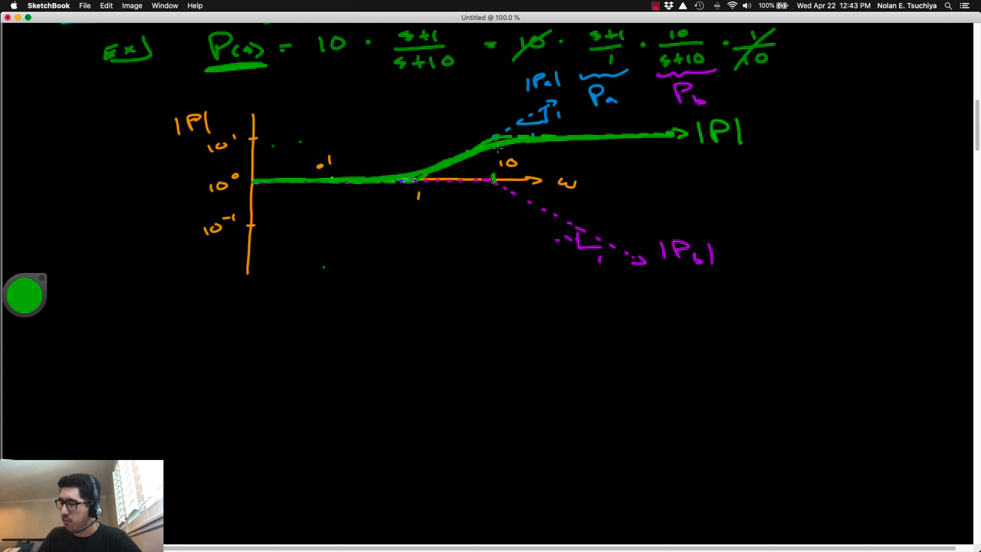
drag(489, 149, 484, 153)
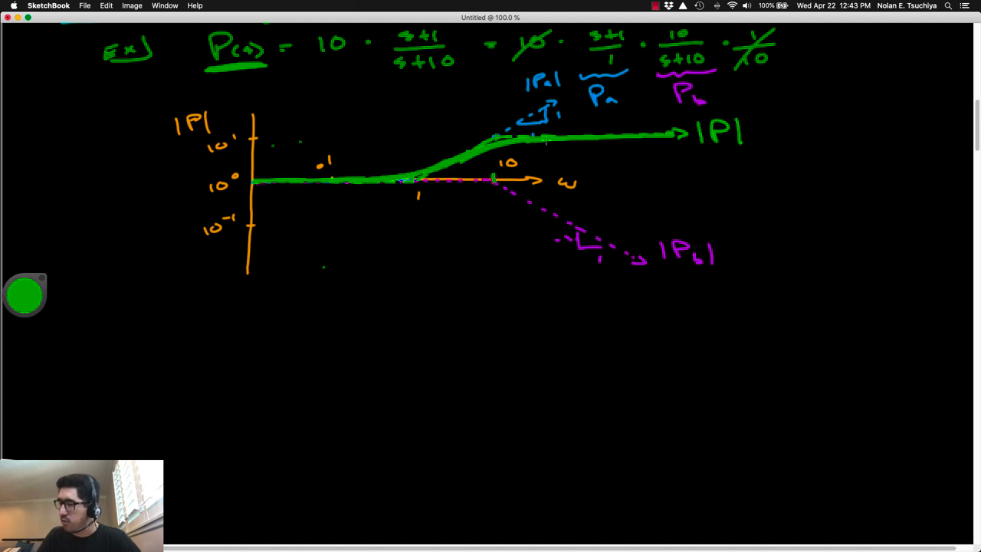
drag(542, 138, 575, 137)
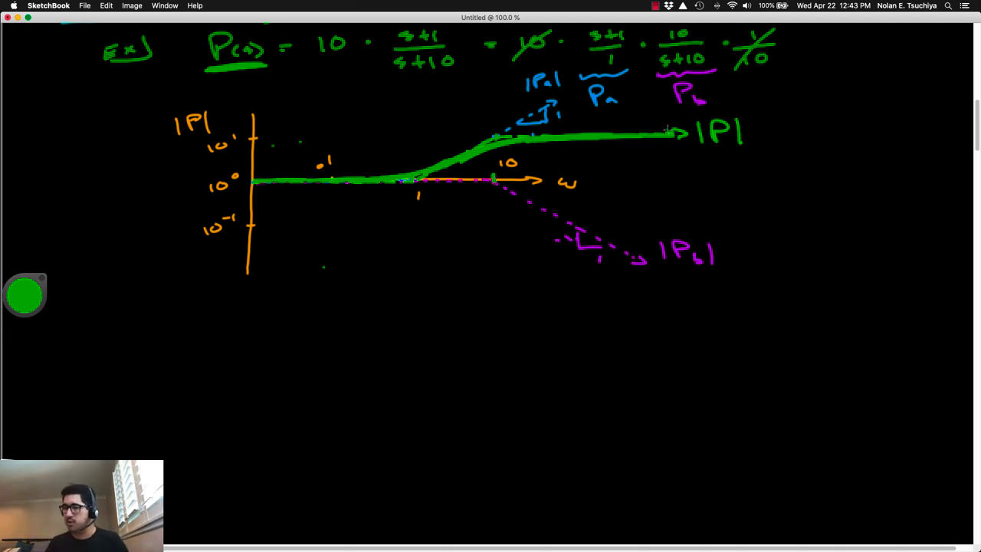
Step: Add a green arrow pointing to the finished |P| curve and underline P(s) in the example once more
mouse_move(652, 158)
mouse_down()
mouse_move(679, 176)
mouse_move(653, 161)
mouse_up()
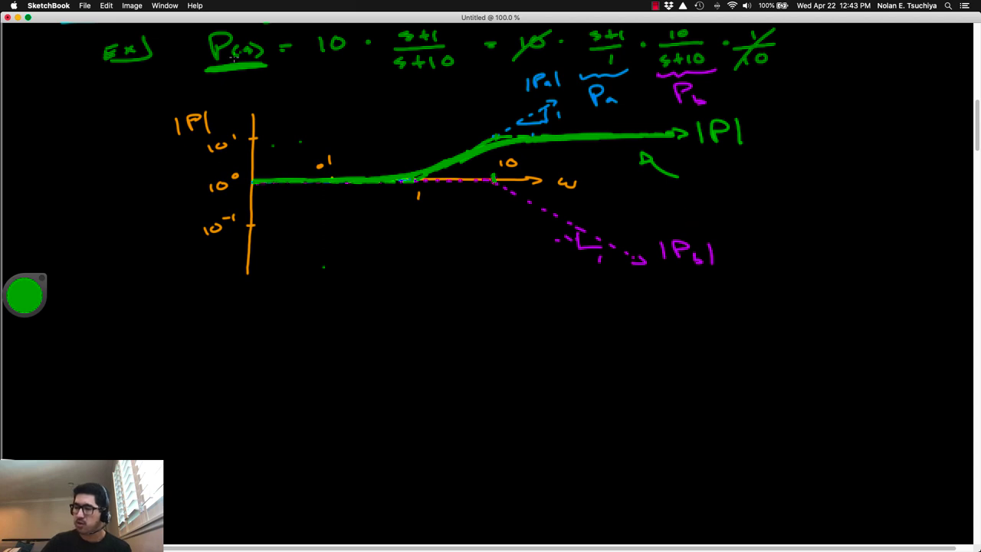
drag(207, 68, 265, 64)
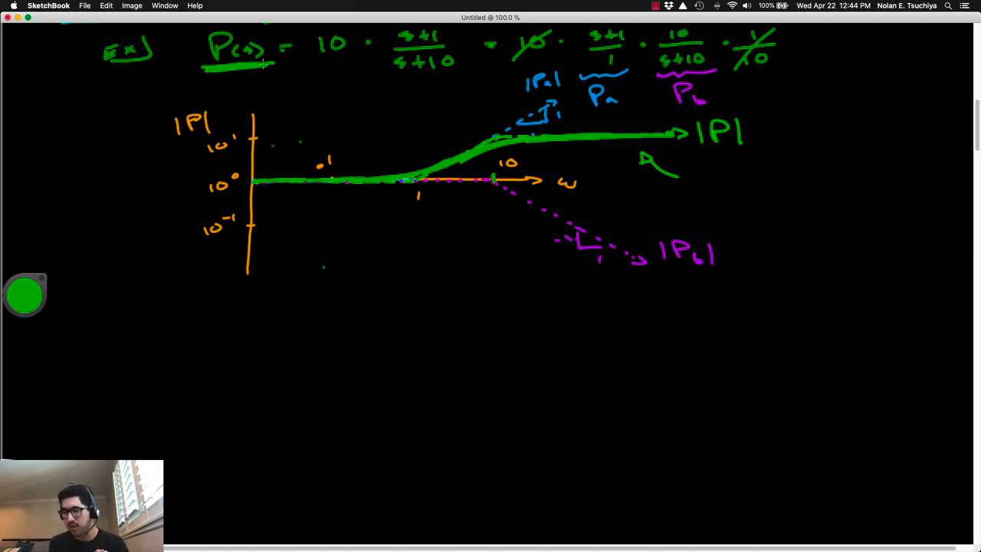
Step: Draw orange phase plot axes below the magnitude plot, with a horizontal arrow labelled ω and three frequency tick marks
click(24, 295)
click(43, 278)
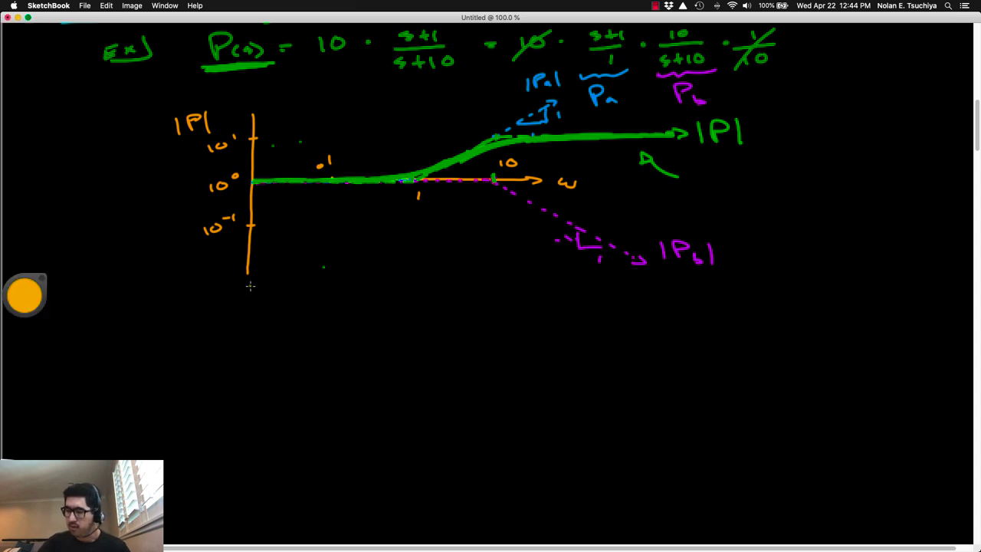
drag(248, 285, 249, 492)
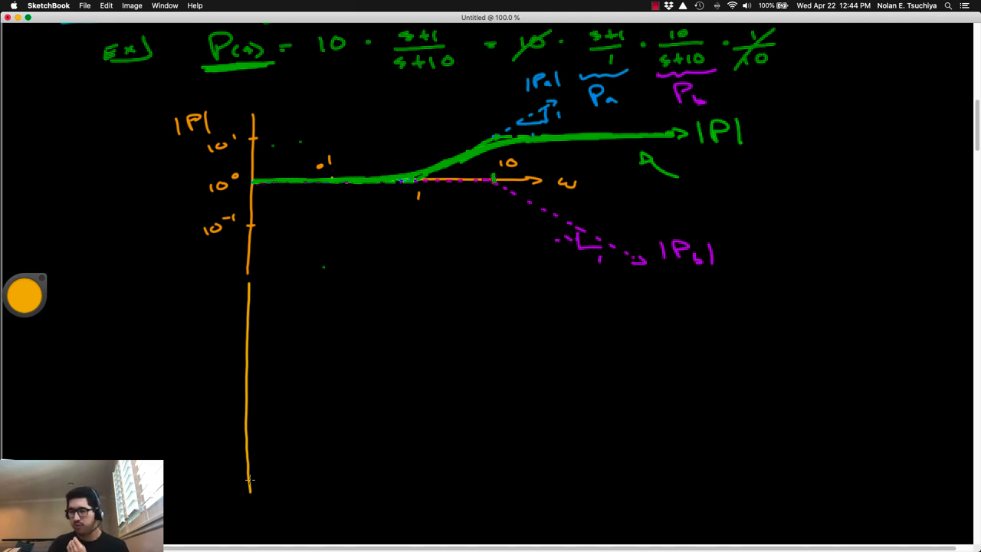
drag(247, 377, 552, 375)
drag(543, 370, 542, 380)
drag(571, 372, 589, 371)
drag(496, 371, 497, 380)
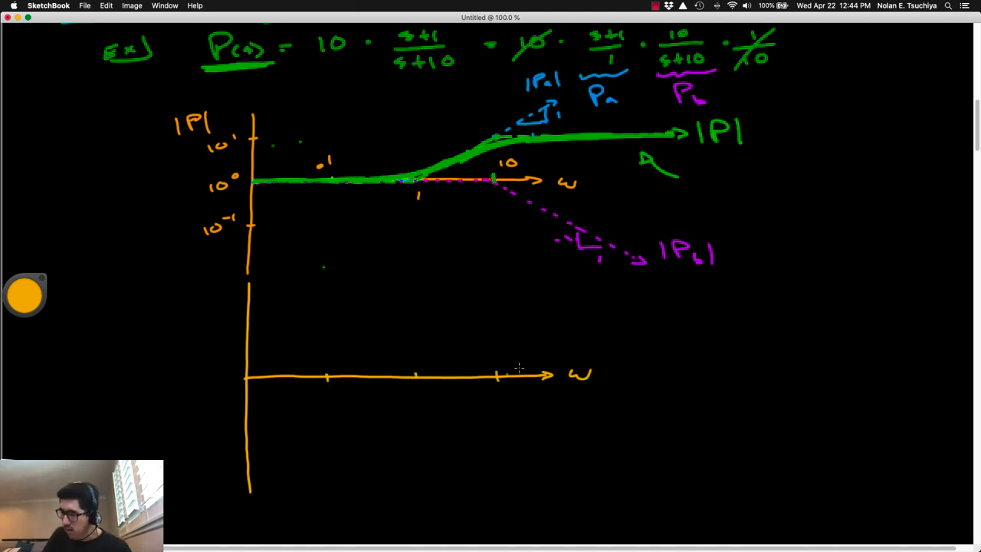
Step: Label the phase plot ∠P, marking frequencies .1, 1 and 10 and angles 90°, 45°, 0, -45° and -90°
drag(317, 391, 317, 398)
drag(499, 388, 499, 397)
drag(174, 289, 177, 301)
drag(243, 346, 252, 345)
drag(207, 345, 225, 354)
drag(208, 313, 227, 318)
drag(247, 410, 253, 409)
drag(213, 411, 230, 419)
drag(210, 447, 230, 449)
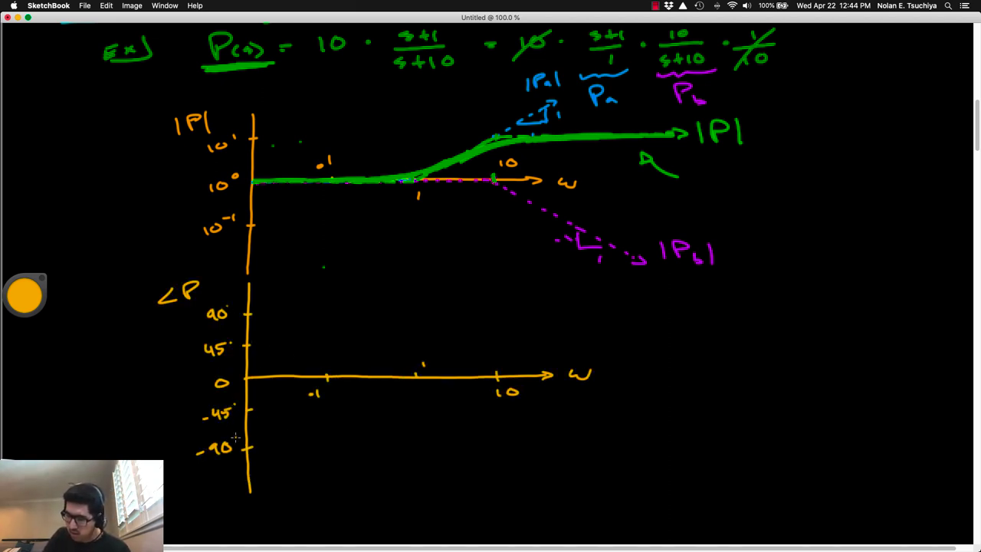
Step: Underline ∠P(jω) and the terms ∠Pa, ∠Pb and ∠Pc in blue in the phase sum equation above the example
click(30, 305)
click(20, 317)
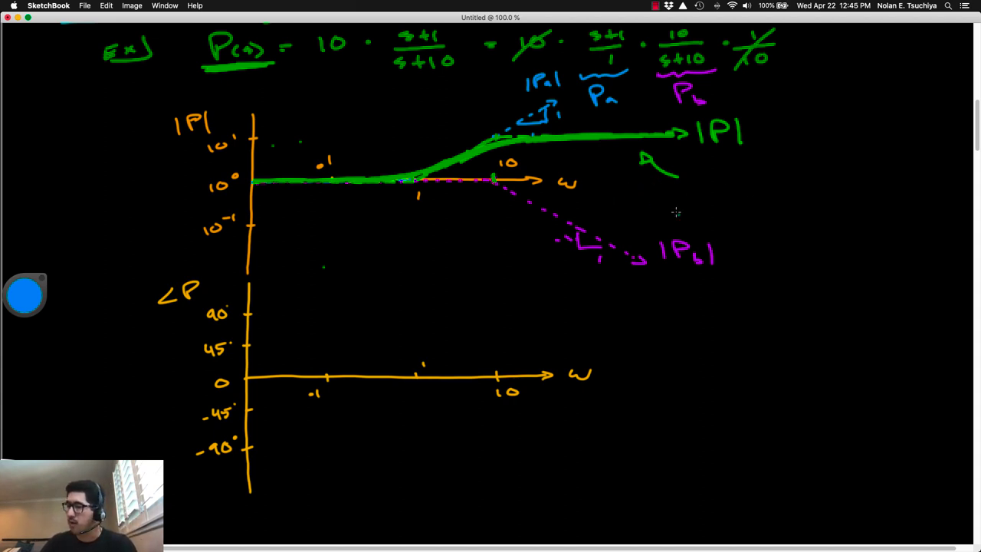
key(space)
drag(693, 209, 692, 451)
drag(699, 242, 703, 298)
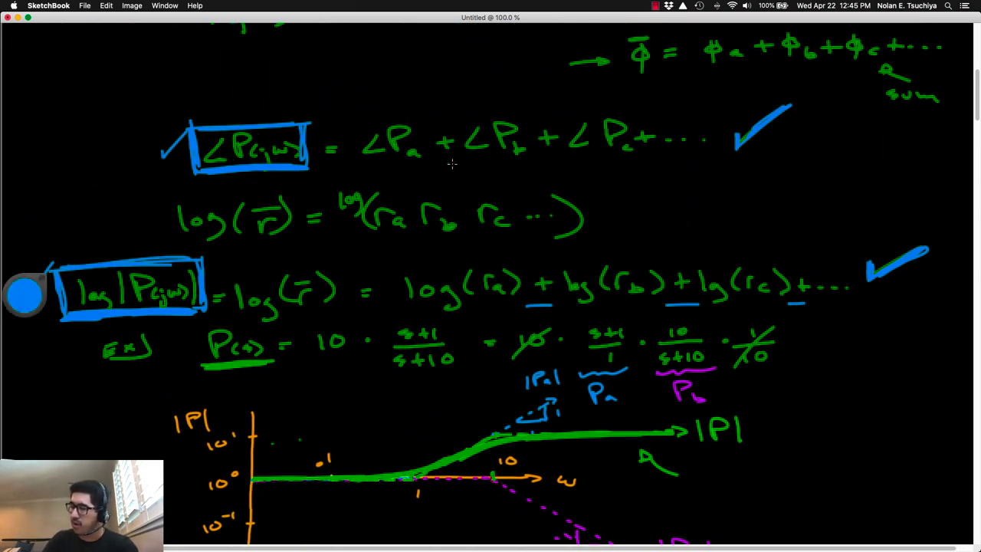
drag(276, 173, 238, 170)
drag(355, 175, 638, 161)
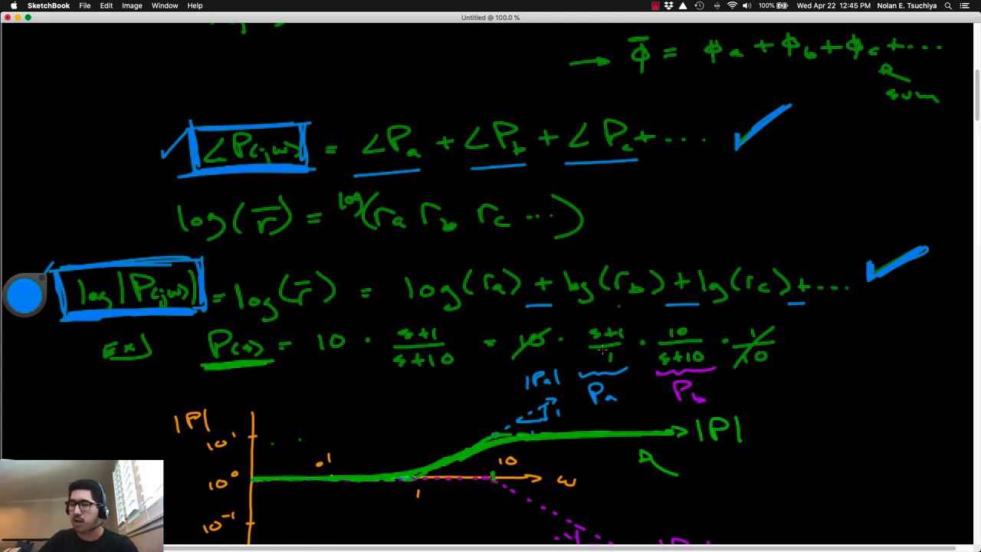
Step: Examine the first-order phase plots in Bode Plot Review.pdf alongside the example's factors Pa and Pb
key(space)
drag(658, 483, 634, 135)
mouse_move(627, 368)
mouse_down()
mouse_move(641, 379)
mouse_move(648, 438)
mouse_move(648, 419)
mouse_move(660, 414)
mouse_move(650, 416)
mouse_up()
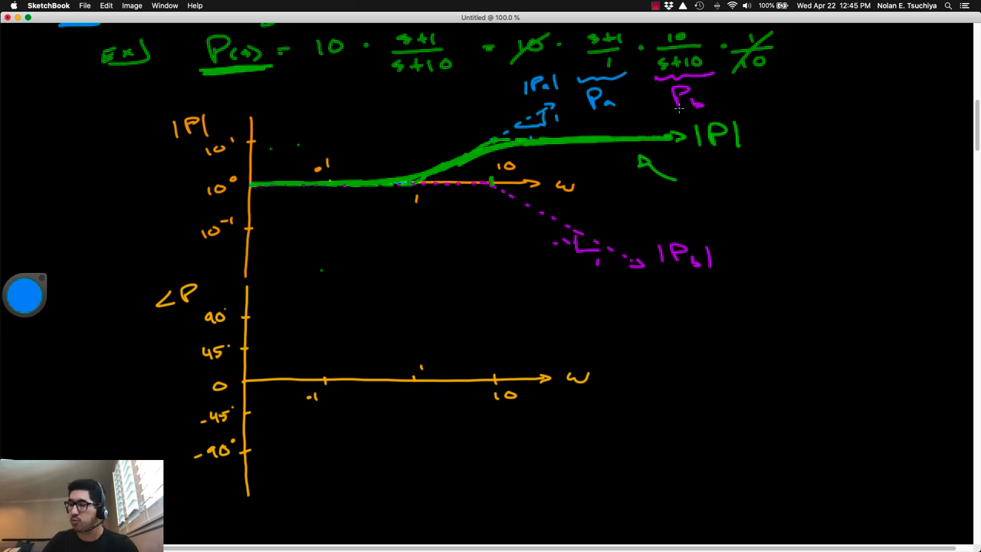
key(ctrl+Up)
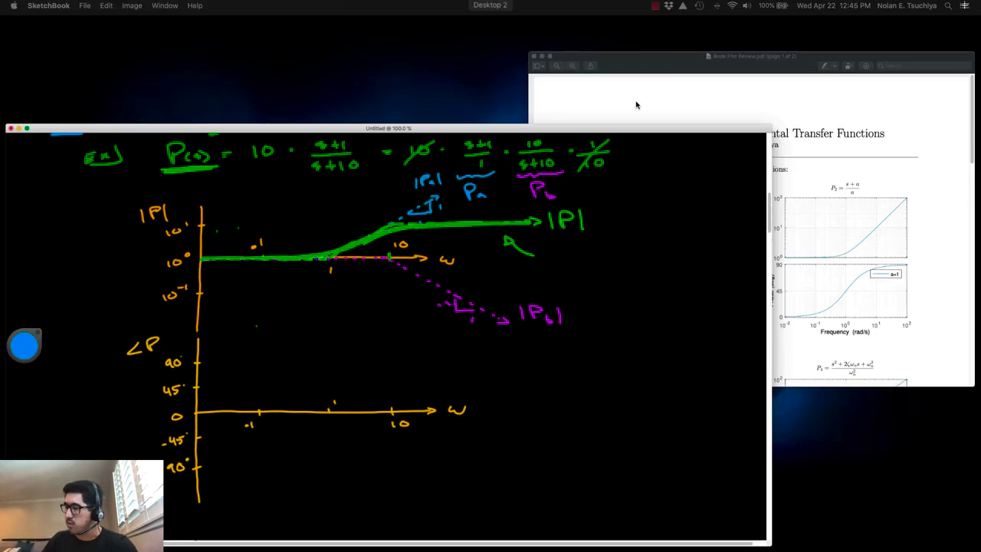
click(741, 115)
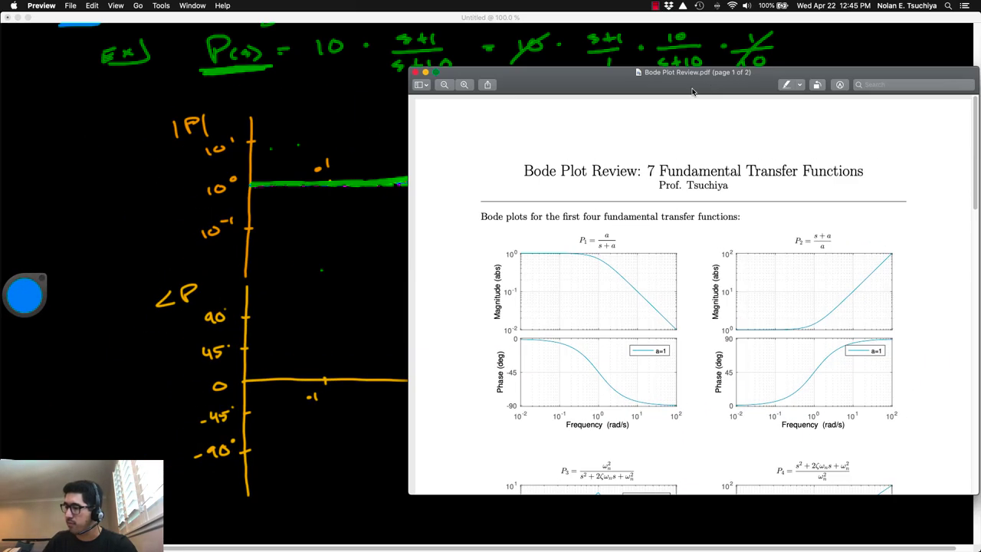
drag(693, 96, 686, 161)
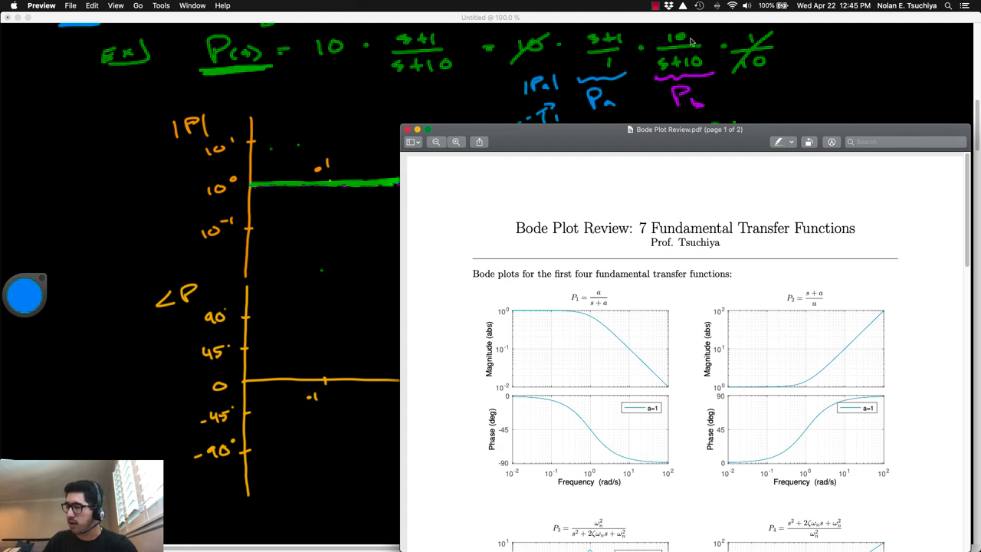
Step: Back in SketchBook, draw the blue phase curve from 0 through 45° at ω = 1 to 90° and label it ∠Pa
click(366, 121)
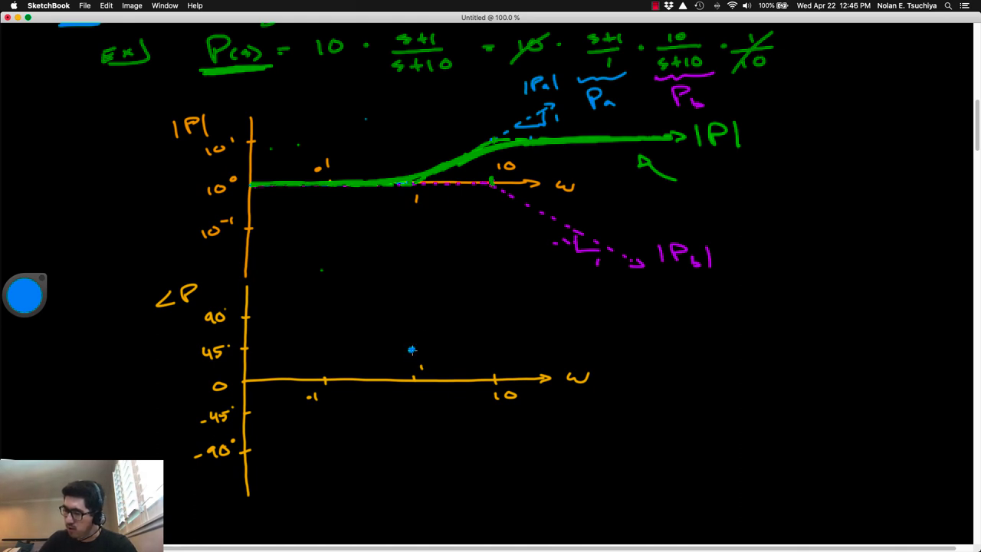
mouse_move(247, 380)
mouse_down()
mouse_move(374, 375)
mouse_move(449, 321)
mouse_move(634, 308)
mouse_up()
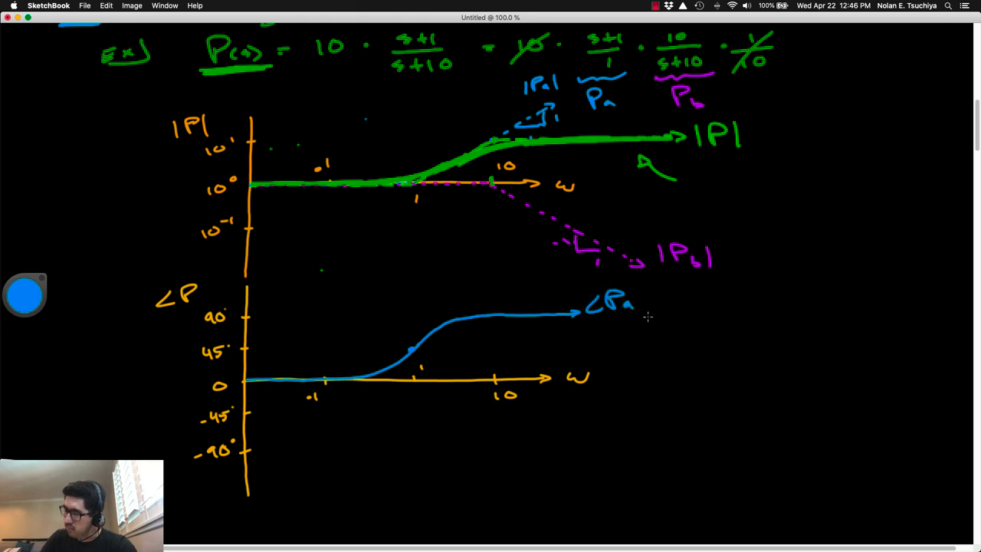
Step: Circle the 10 in the numerator of factor Pb in purple
click(31, 310)
click(54, 323)
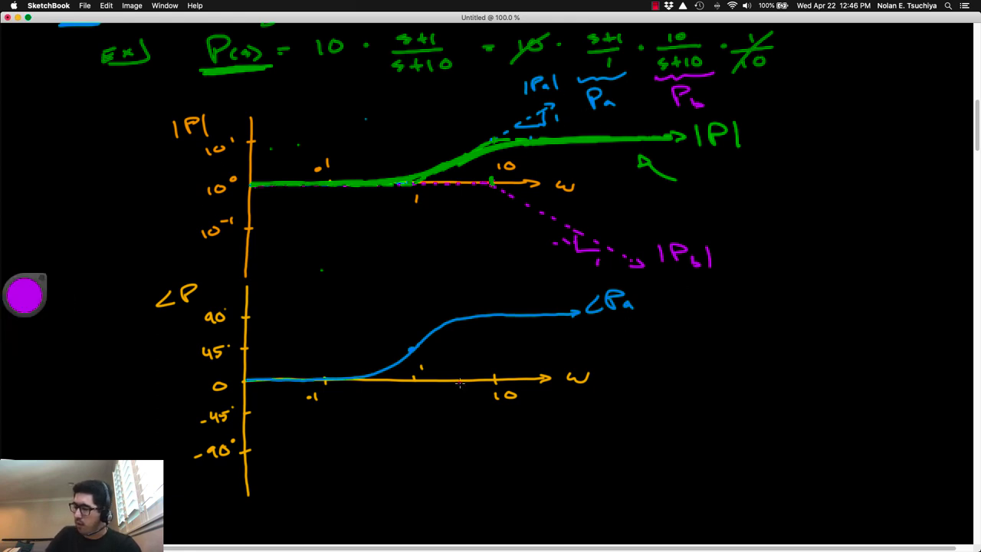
mouse_move(676, 32)
mouse_down()
mouse_move(665, 35)
mouse_move(692, 44)
mouse_move(683, 27)
mouse_up()
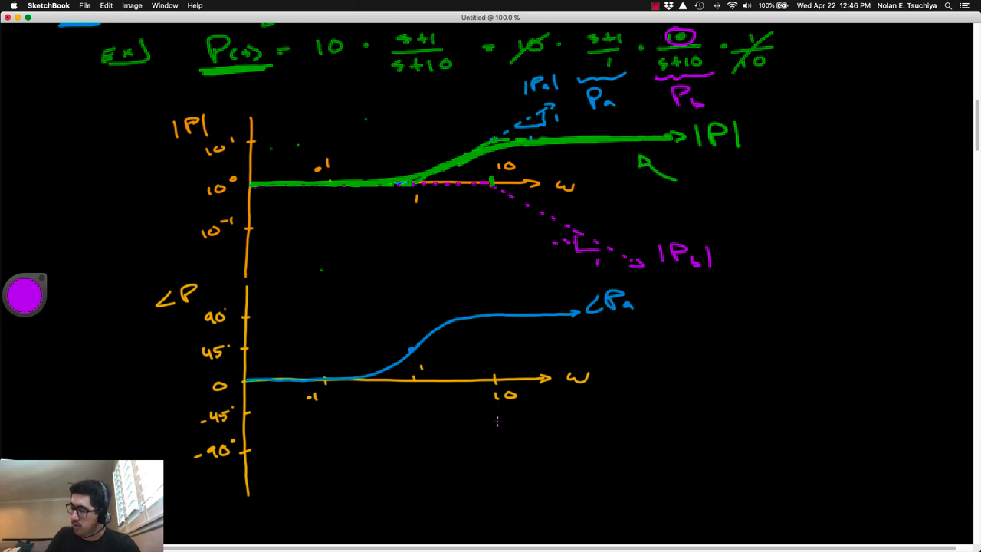